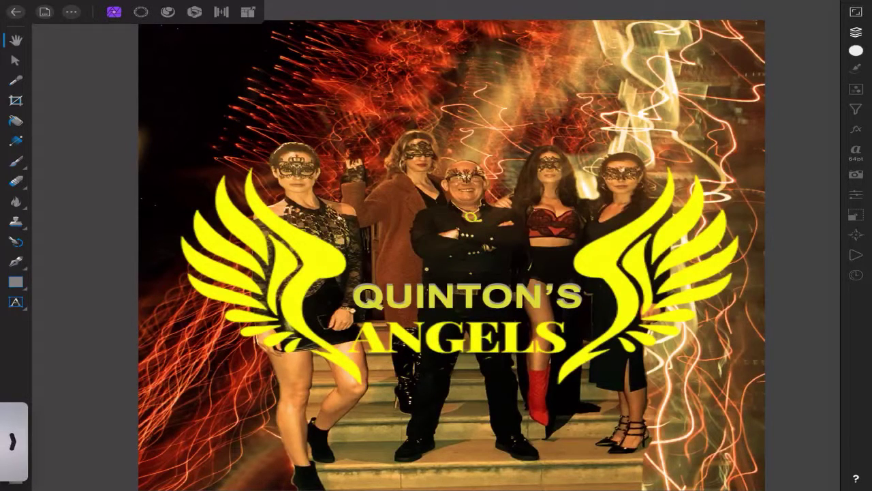
- Reopen the Quinton's Angels poster from the gallery and bring up its export settings
click(16, 11)
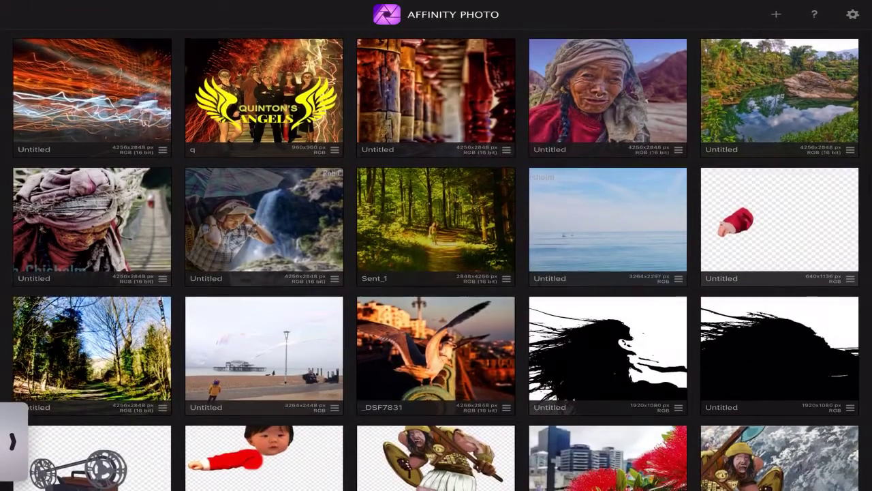
click(264, 90)
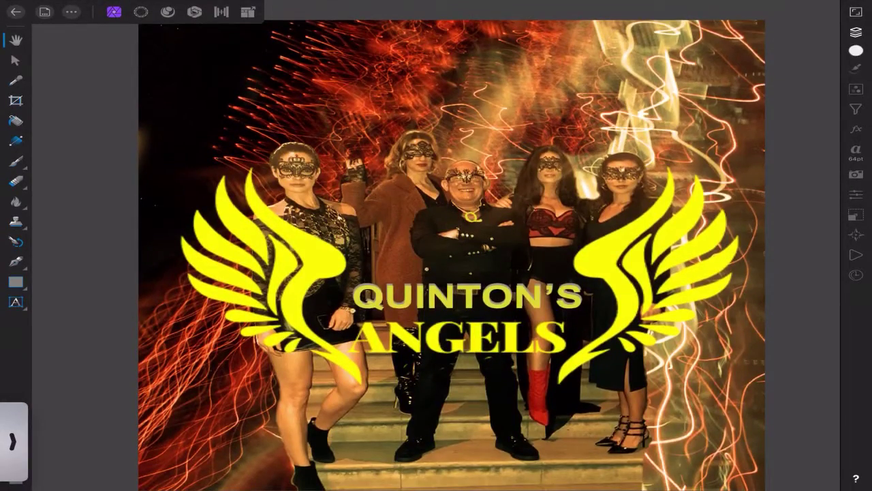
click(44, 12)
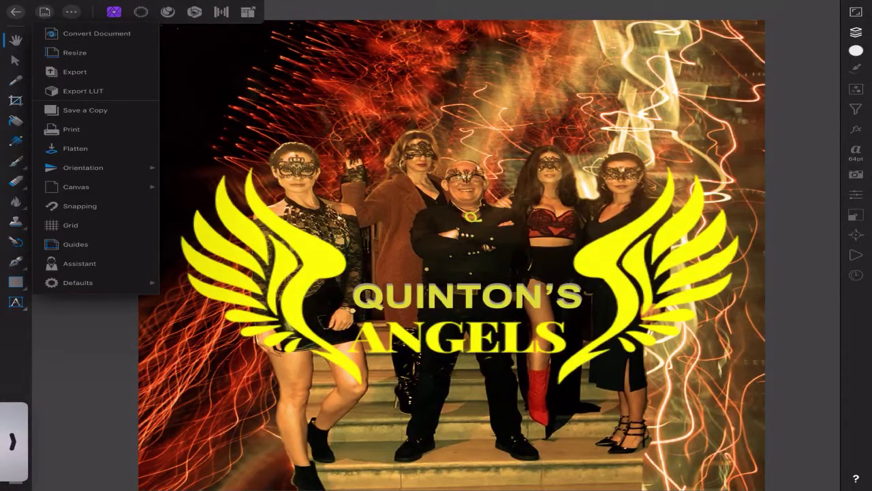
click(75, 71)
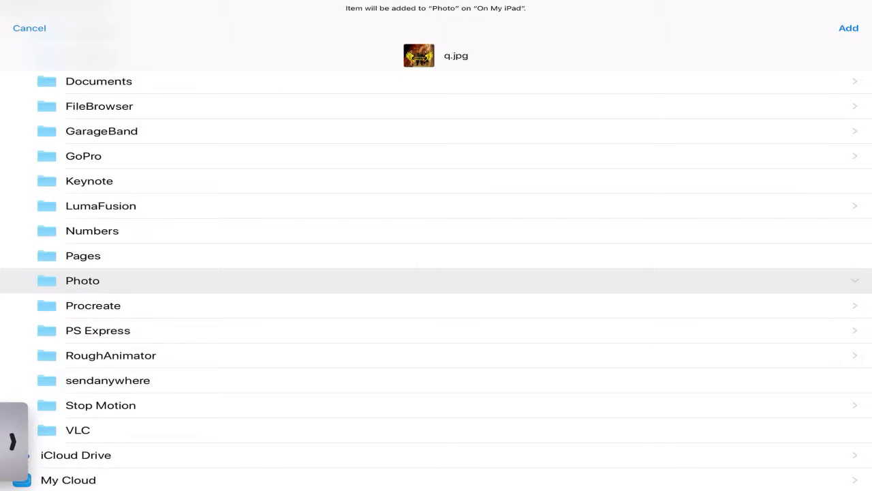
scroll(436, 279, up, 4)
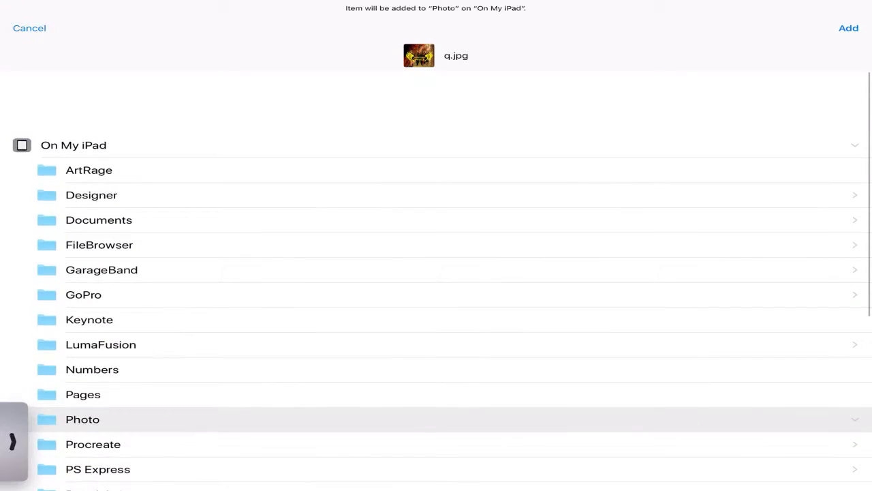
scroll(436, 280, down, 5)
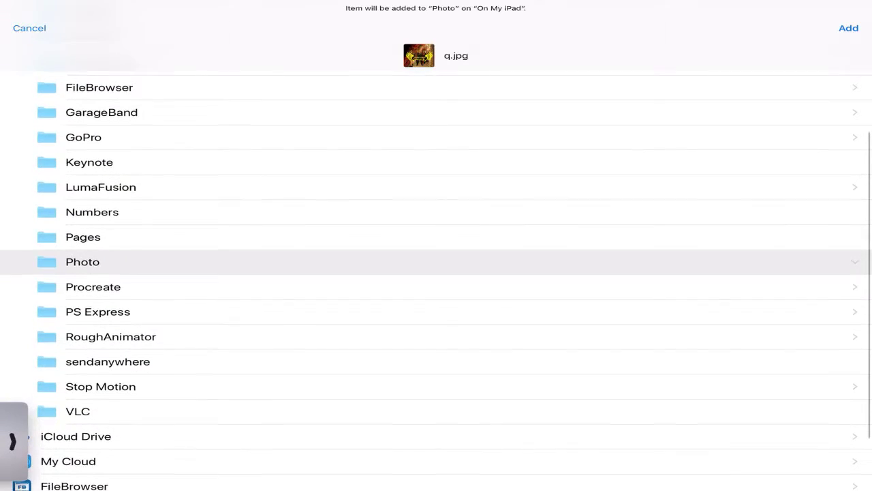
scroll(436, 273, down, 3)
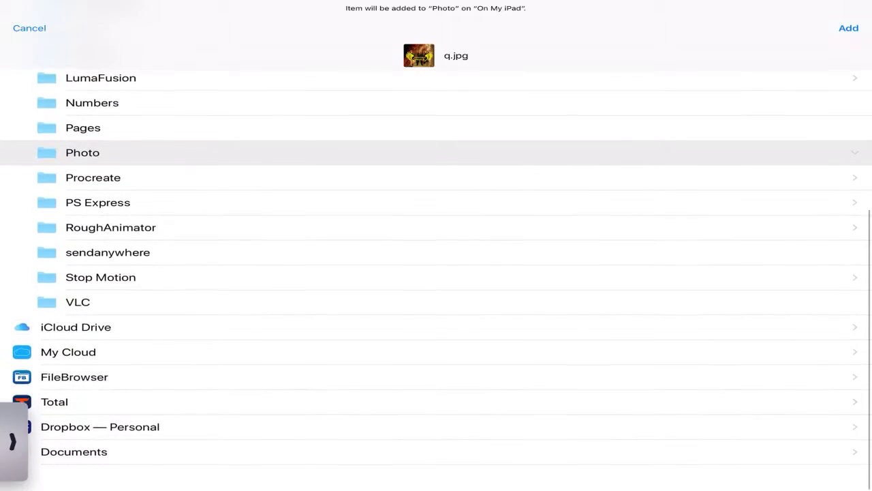
scroll(436, 272, down, 3)
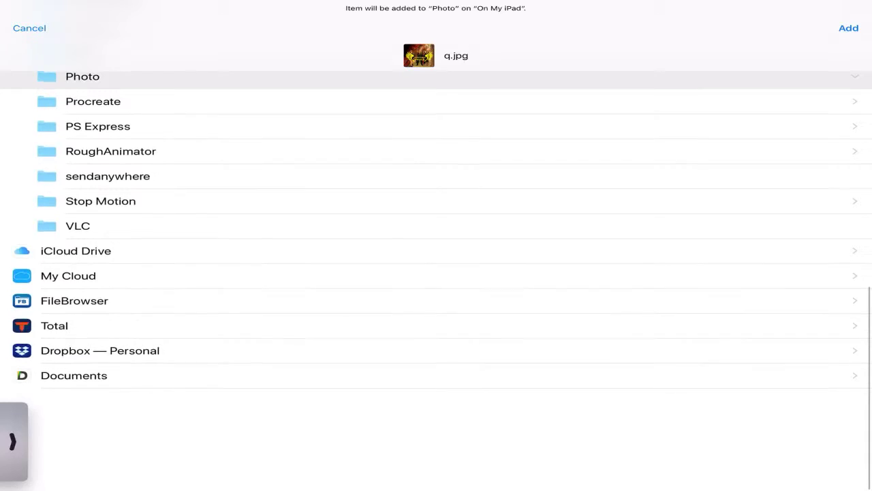
scroll(437, 273, up, 7)
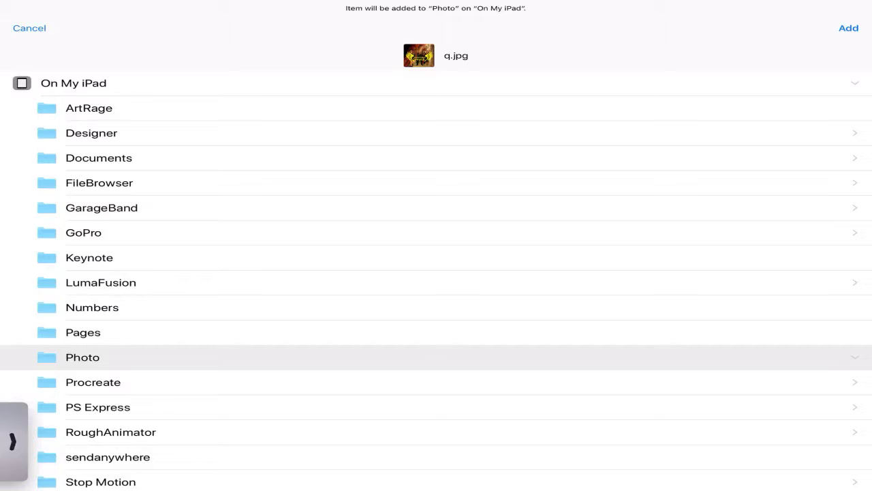
- Add q.jpg to the Photo folder, replacing the older q file
click(849, 28)
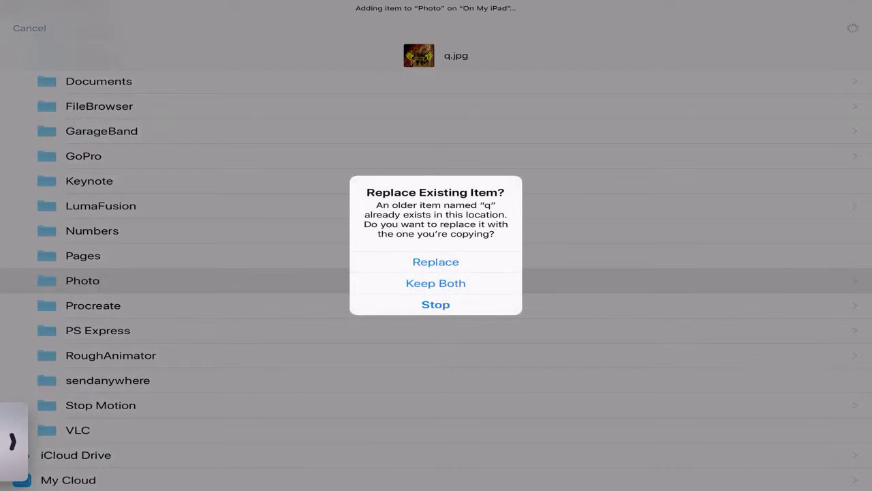
click(435, 261)
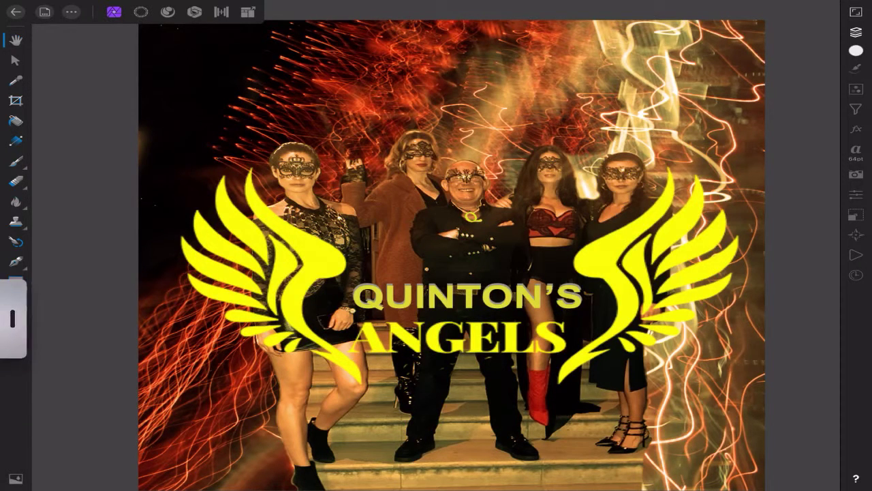
- Reopen the best-quality JPEG export for q.jpg and show its share options
click(44, 11)
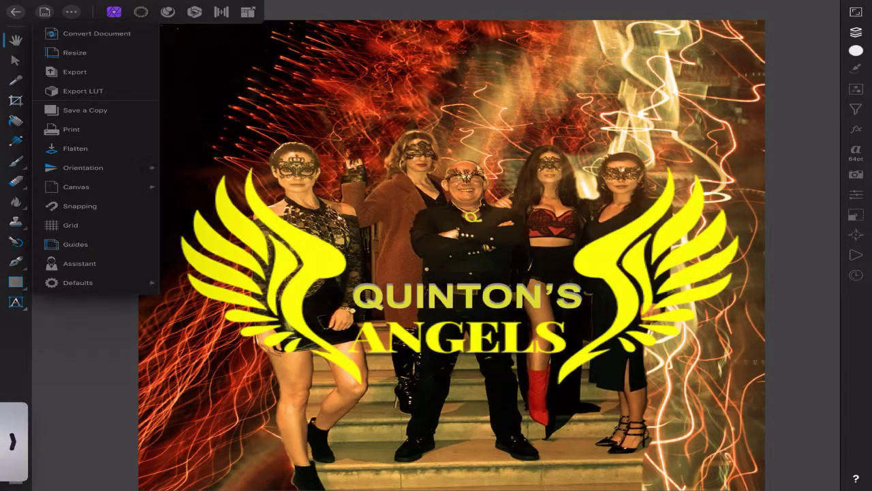
click(75, 71)
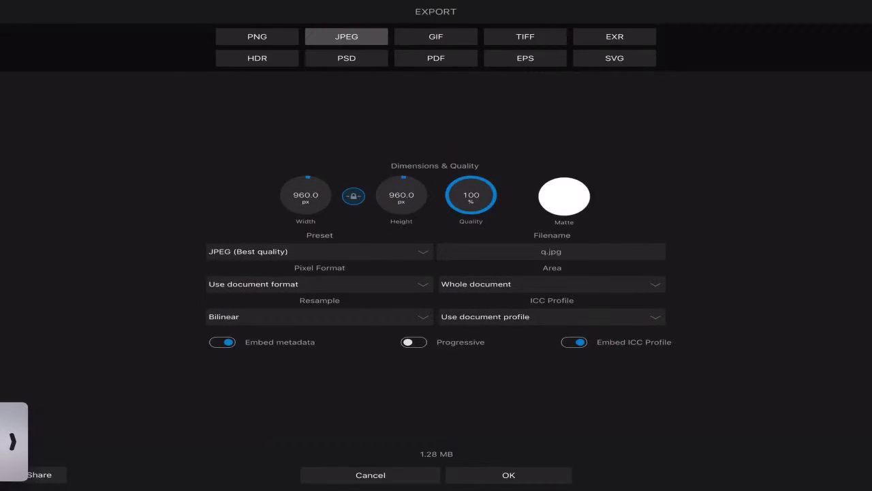
click(38, 475)
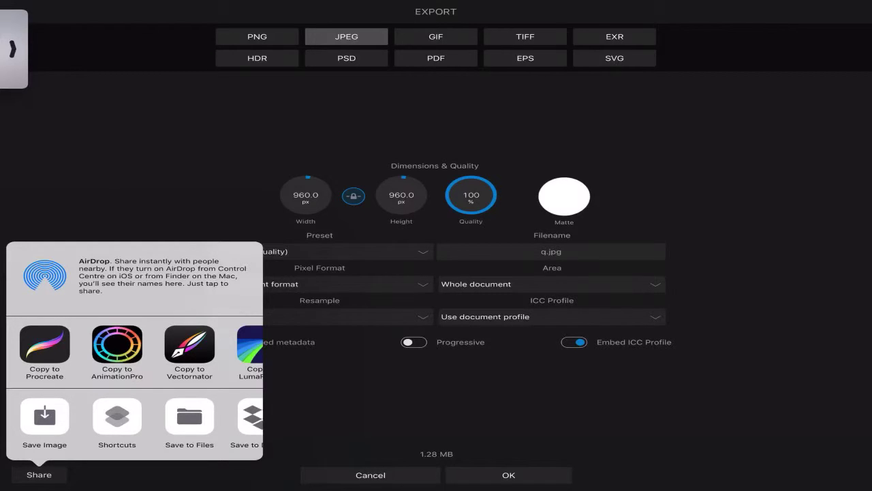
scroll(134, 351, right, 5)
scroll(134, 351, right, 2)
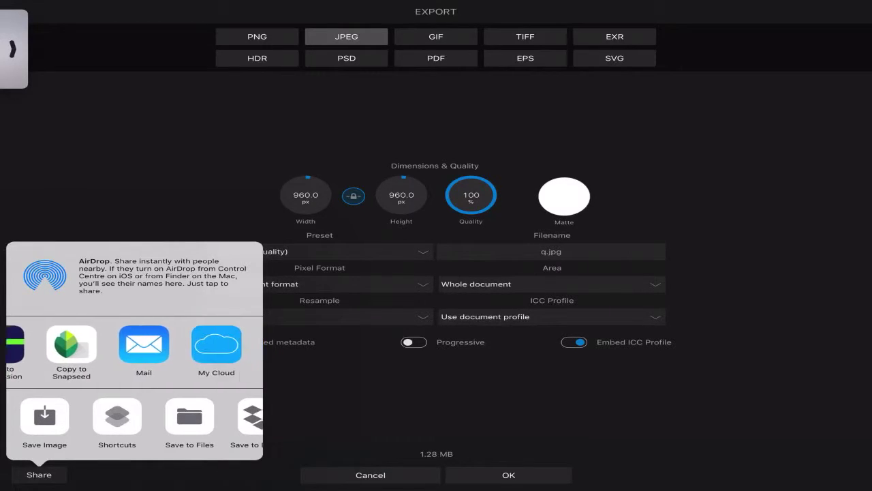
scroll(134, 351, left, 2)
scroll(134, 351, left, 4)
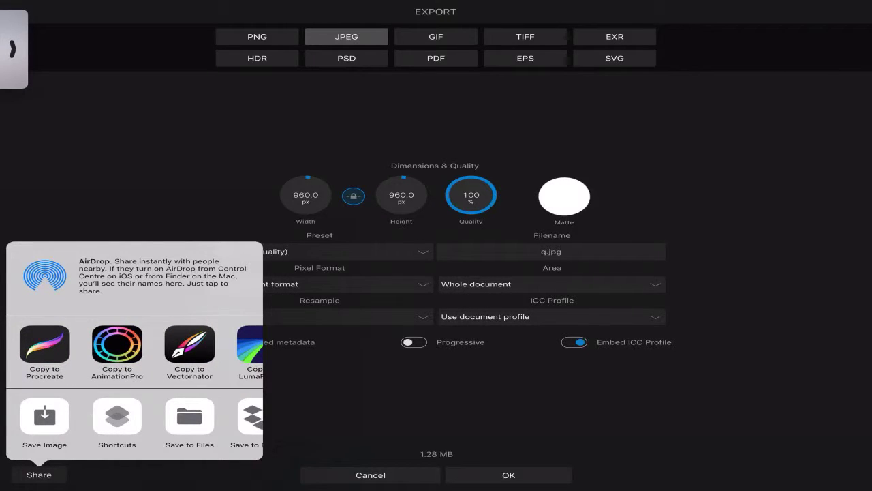
- Save q.jpg into the Files Photo folder, then reopen and dismiss the share options
click(190, 416)
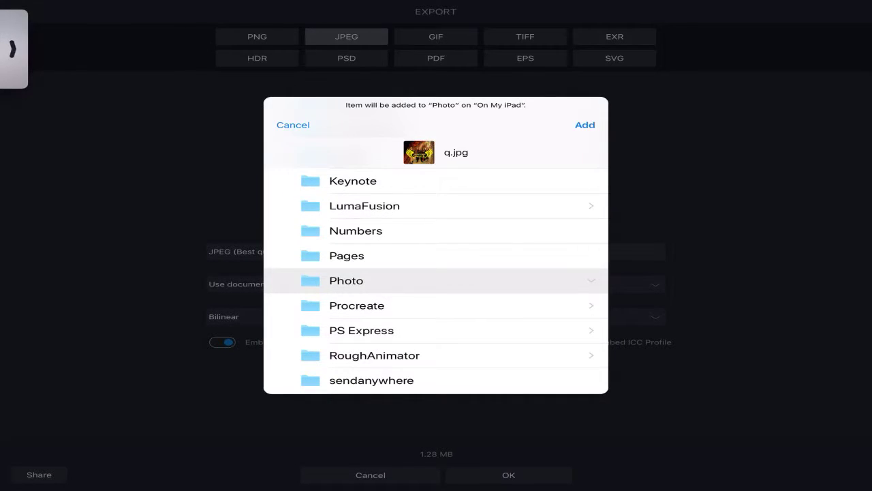
click(585, 125)
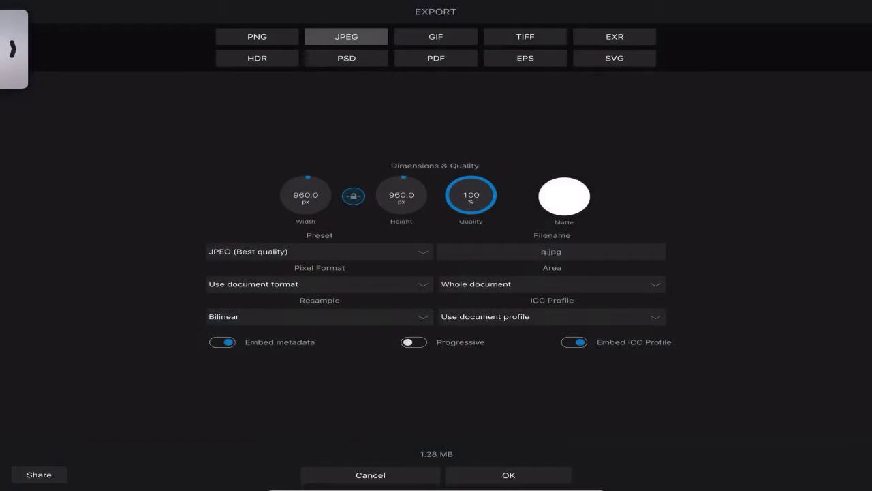
click(39, 474)
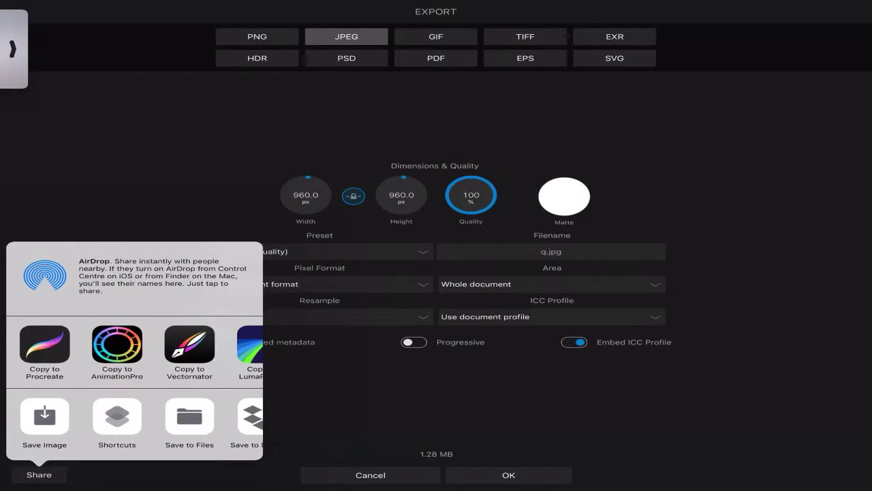
key(Escape)
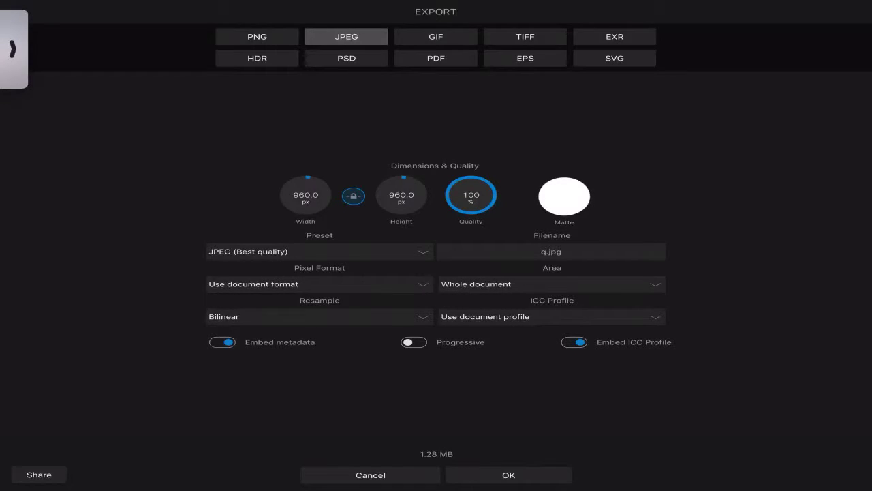
- View the newest Quinton's Angels poster full screen from the Photos Camera Roll
key(super+h)
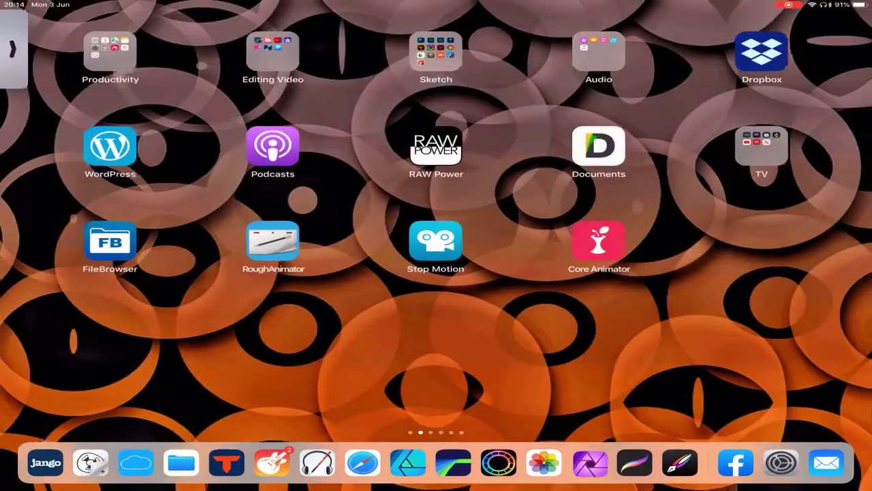
click(545, 463)
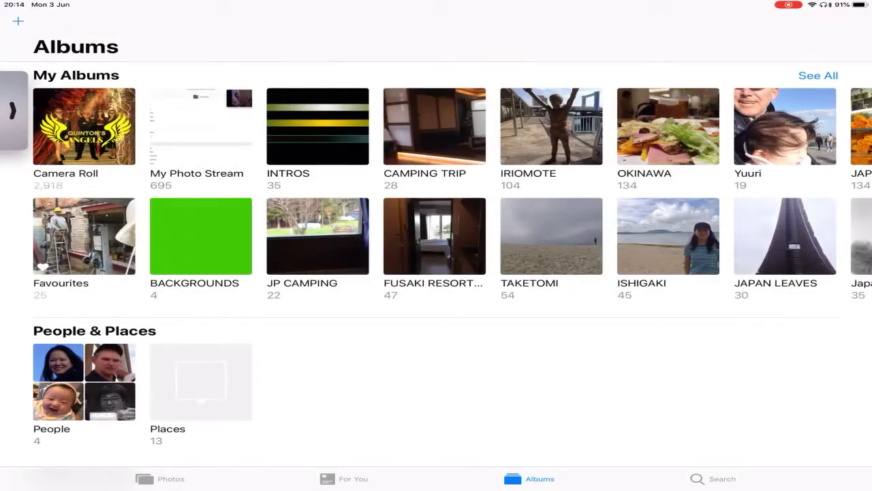
click(84, 126)
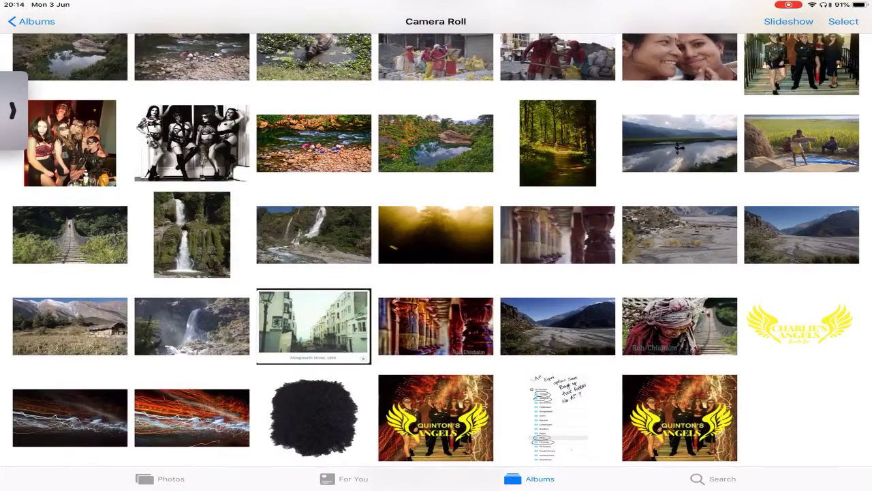
scroll(436, 245, down, 2)
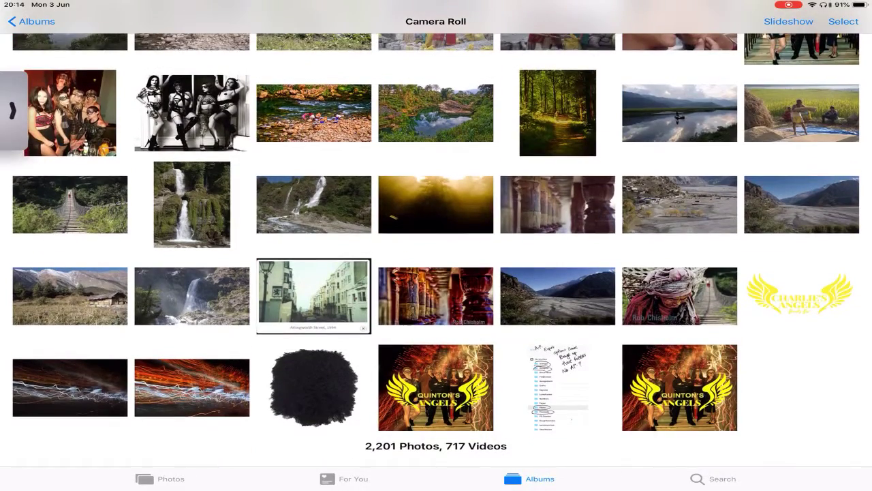
click(680, 387)
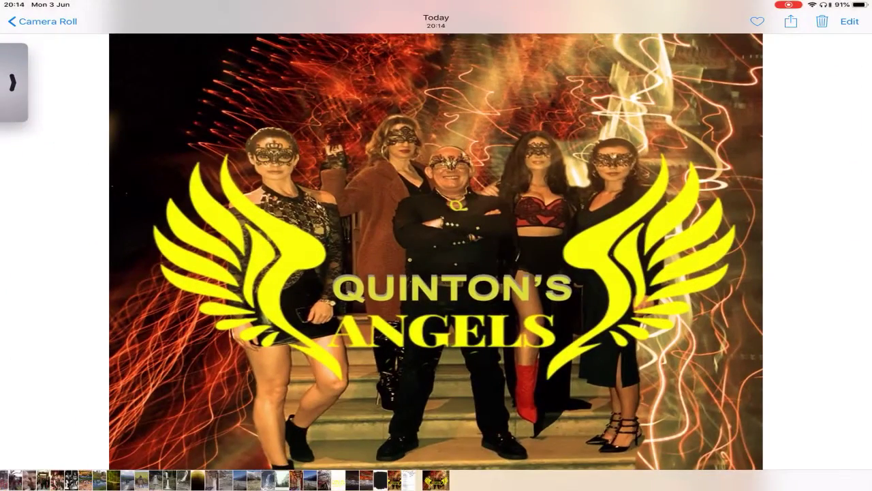
drag(436, 487, 436, 273)
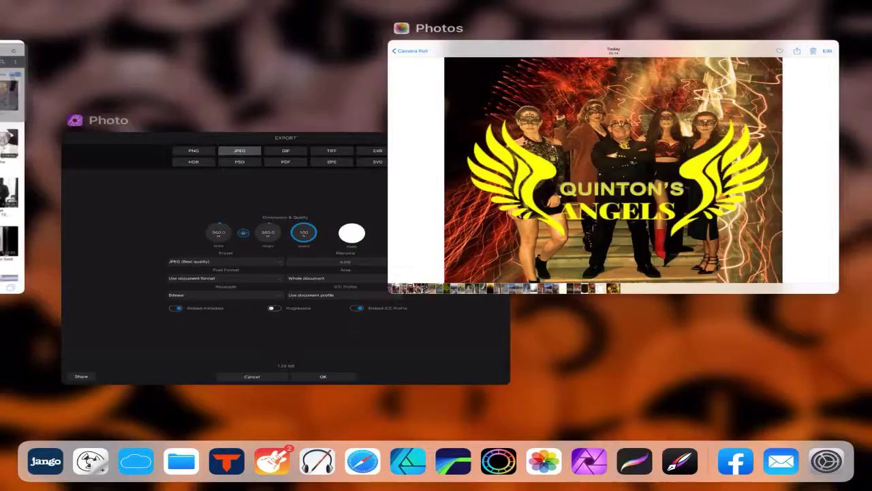
- Back in Affinity Photo, add q.jpg to the Photo folder, keeping both copies
click(703, 313)
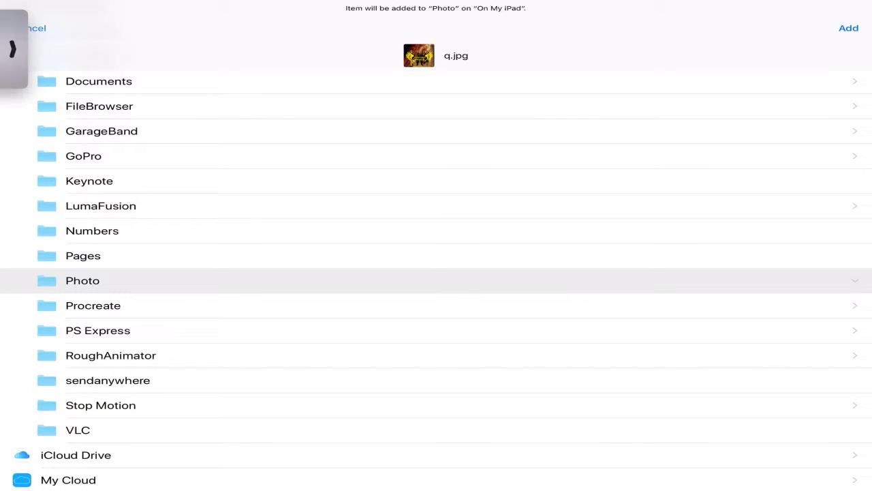
click(849, 28)
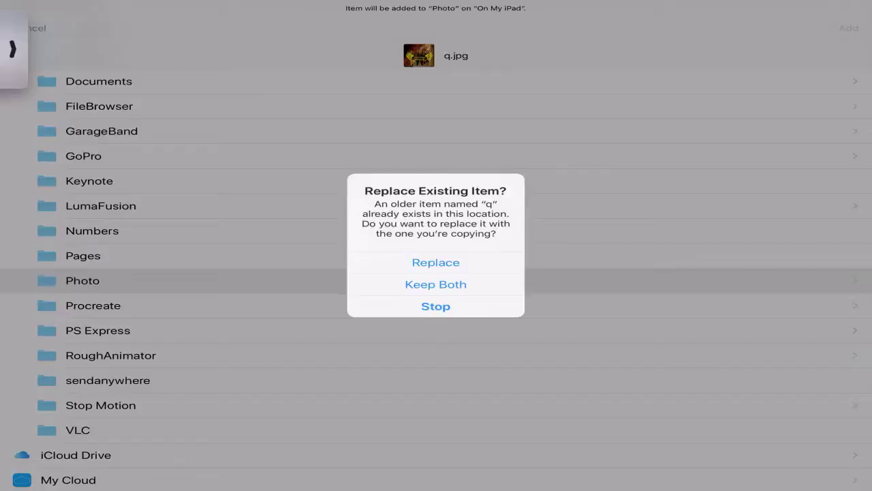
click(435, 283)
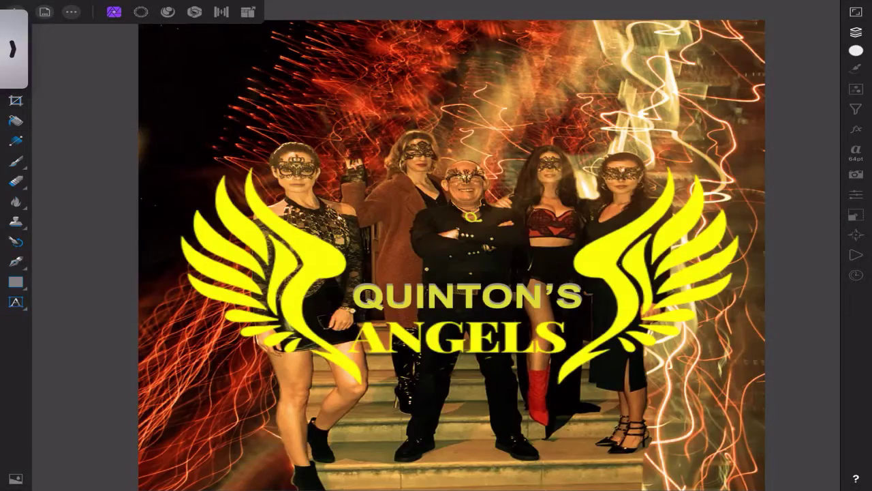
drag(437, 487, 436, 273)
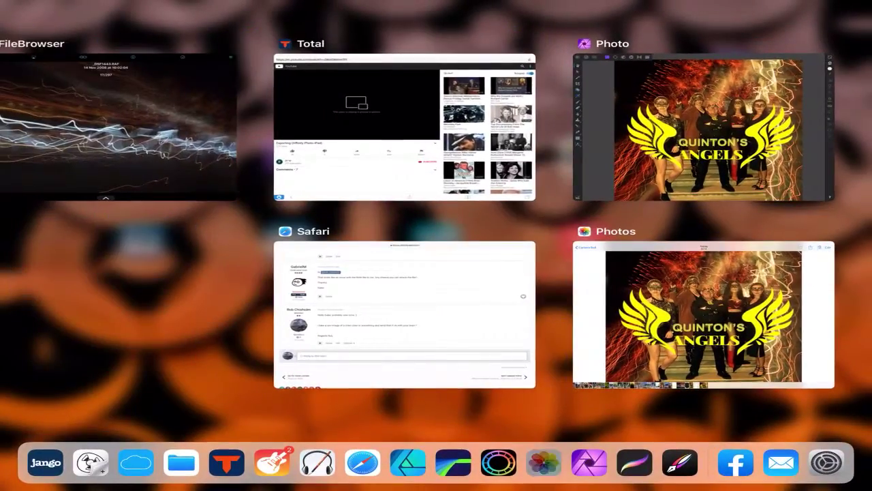
- In Photos, leave the full-screen poster for the Camera Roll grid, then go Home
click(704, 314)
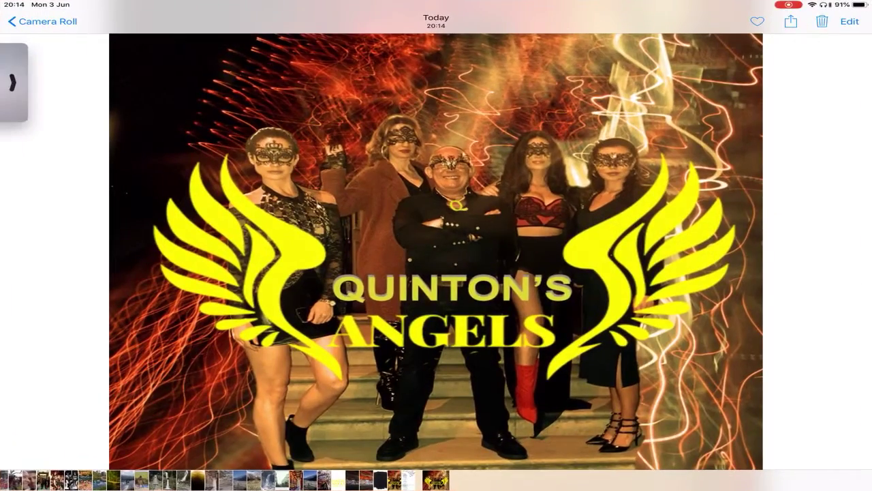
click(42, 21)
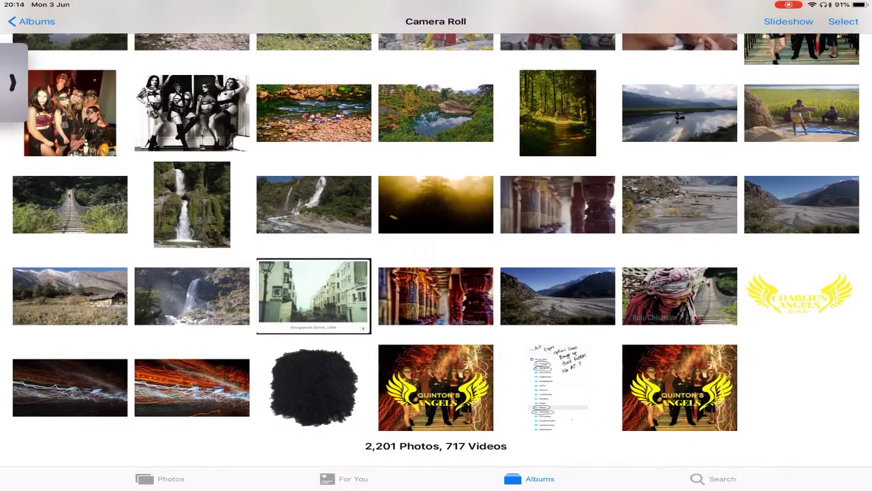
key(super+h)
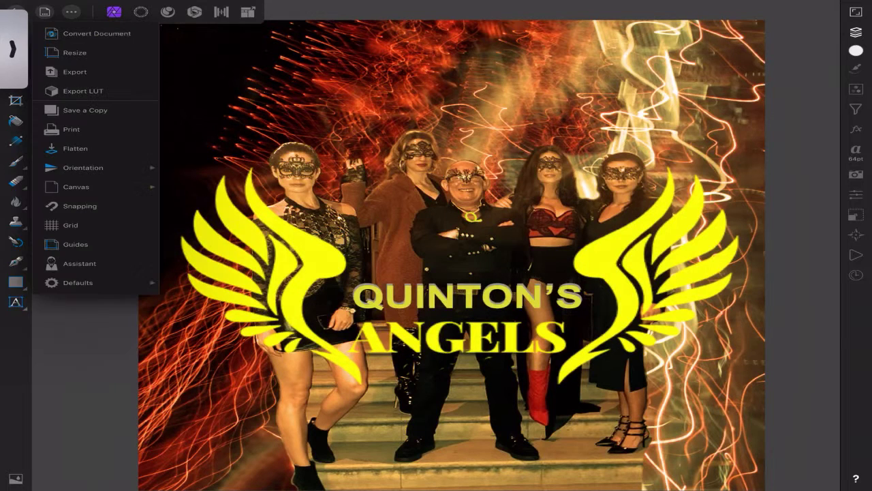
- Export q.jpg as JPEG with Whole document as the area and show its share options
click(75, 71)
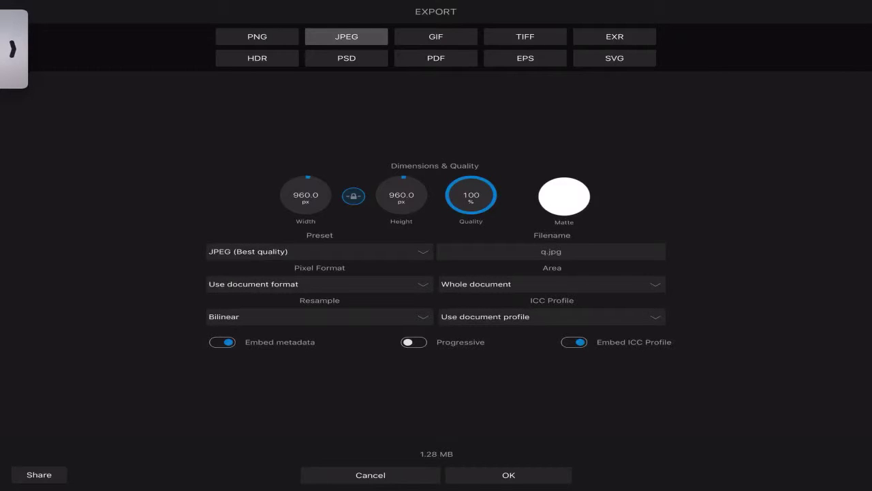
click(552, 284)
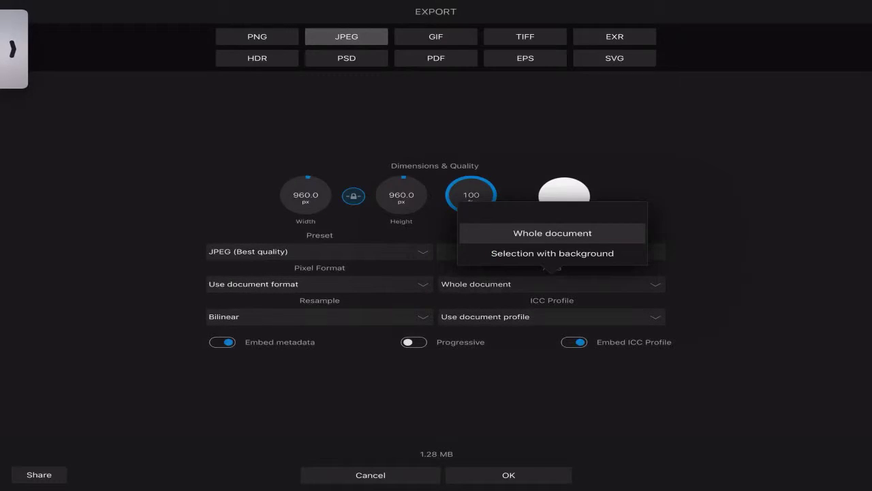
click(552, 233)
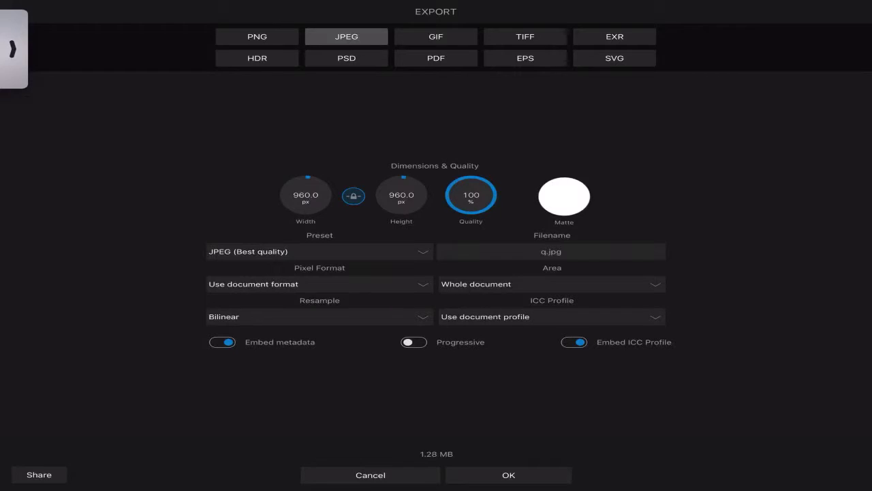
click(38, 474)
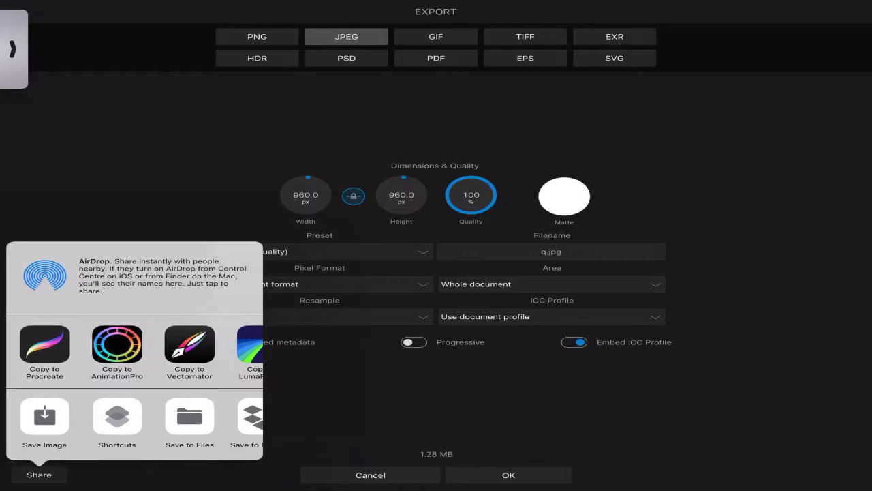
scroll(134, 416, right, 5)
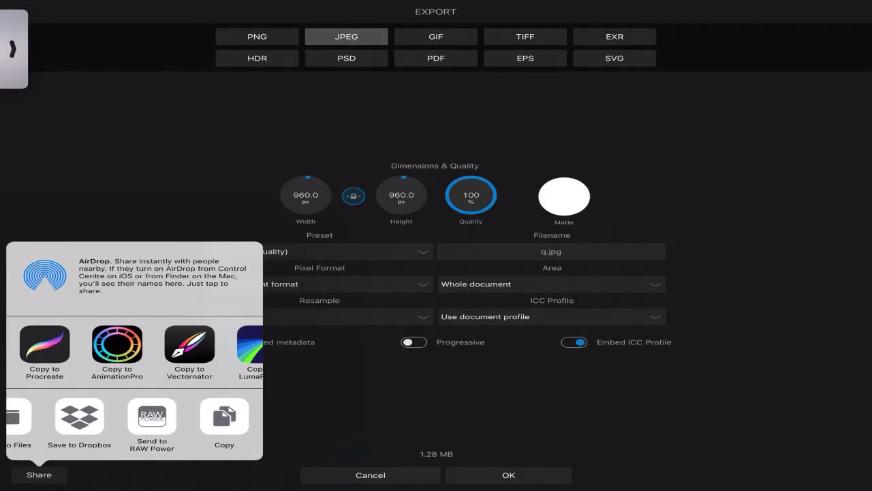
scroll(135, 416, left, 5)
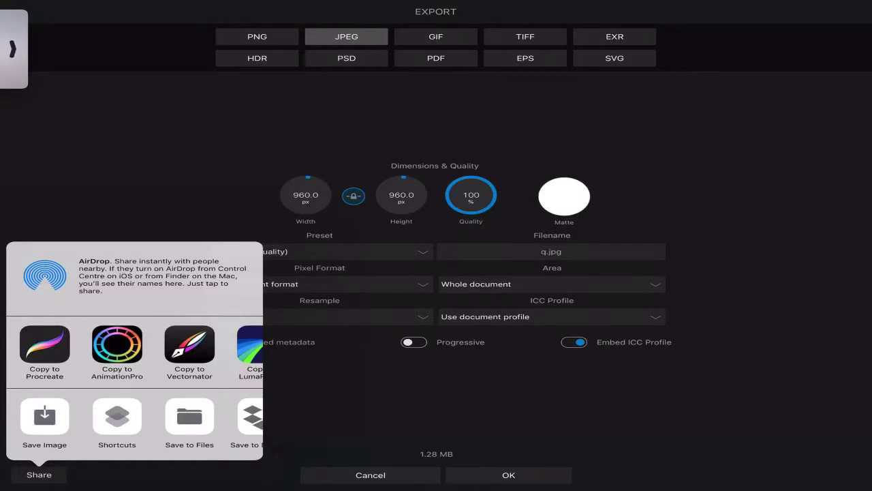
- Send q.jpg to Save to Files, then pull down Control Center
click(509, 475)
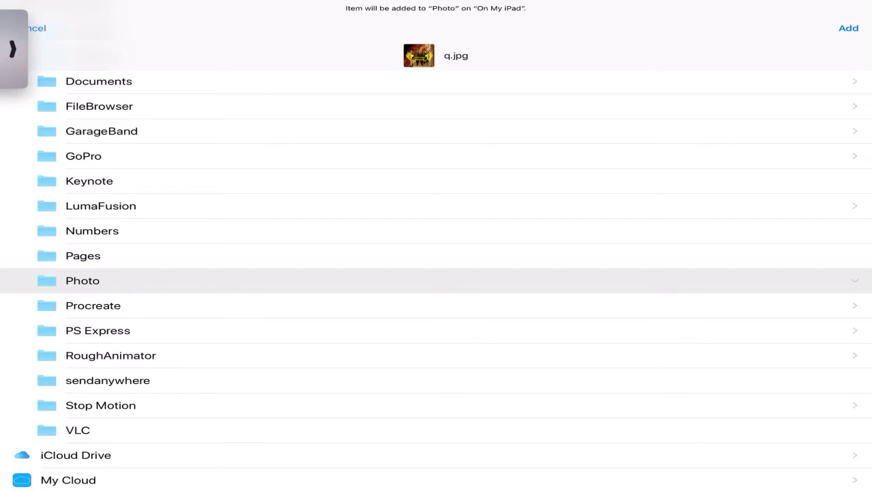
drag(817, 4, 818, 204)
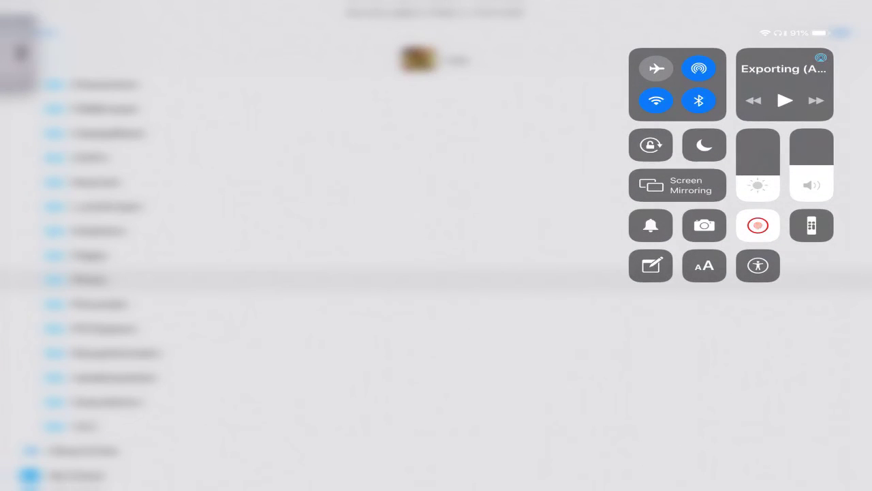